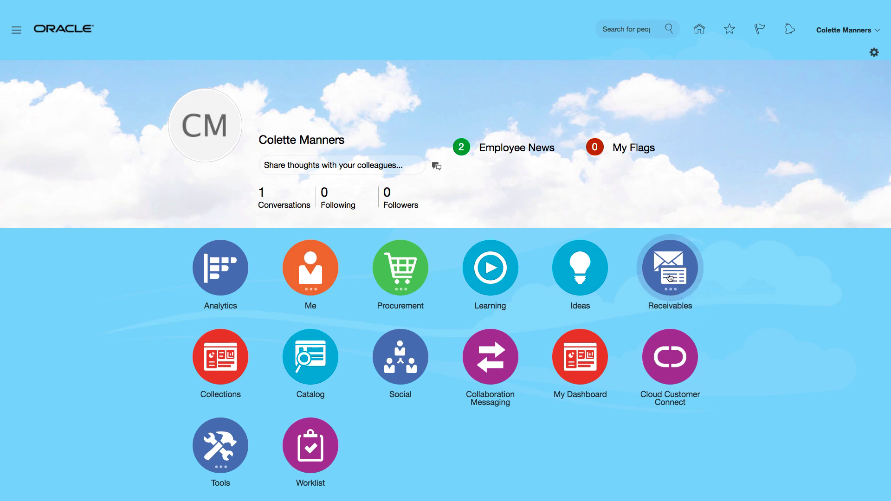
Step: Go to Receivables > Billing and show the Billing task list
click(669, 278)
click(522, 339)
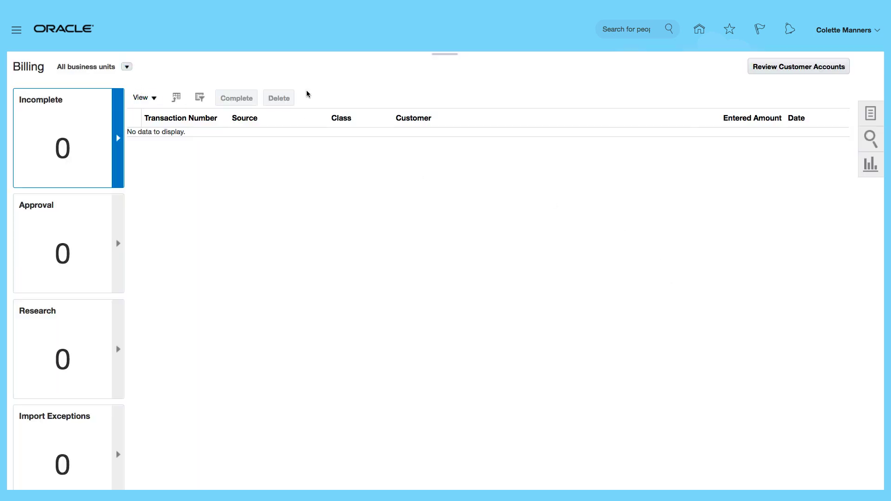
click(870, 116)
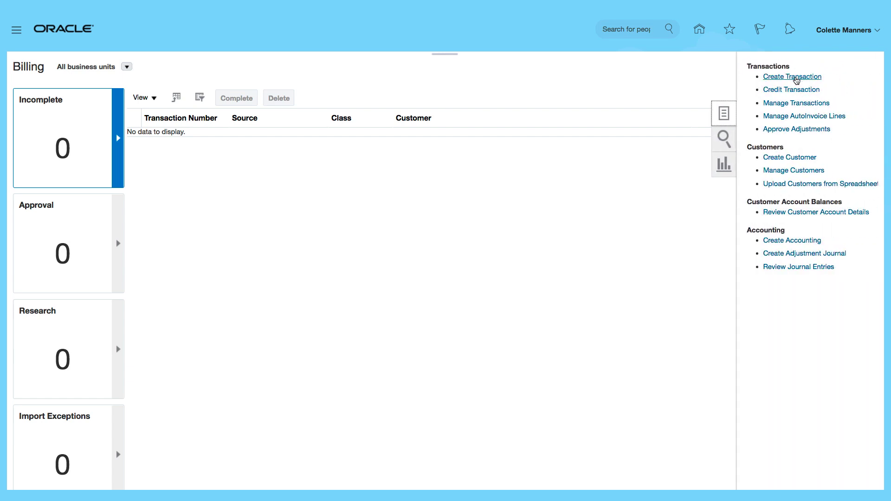
Step: Create a transaction and confirm the source is Manual and the type is Invoice
click(796, 77)
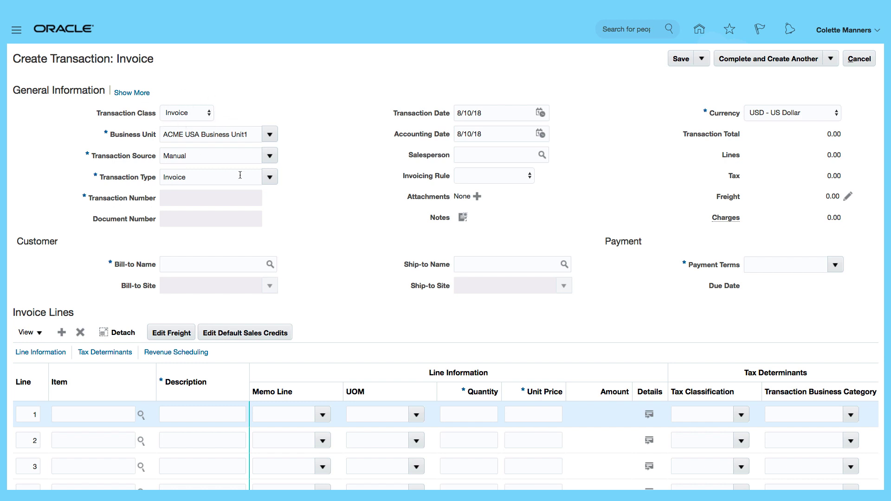
click(269, 155)
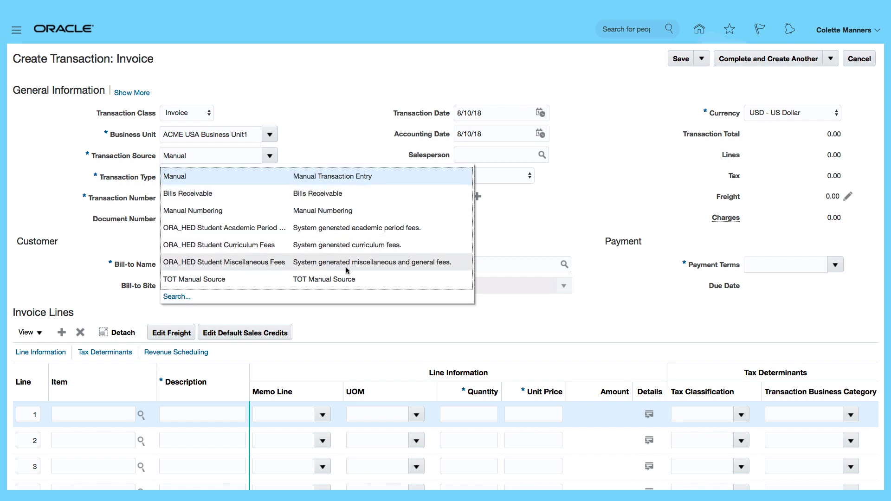
click(325, 124)
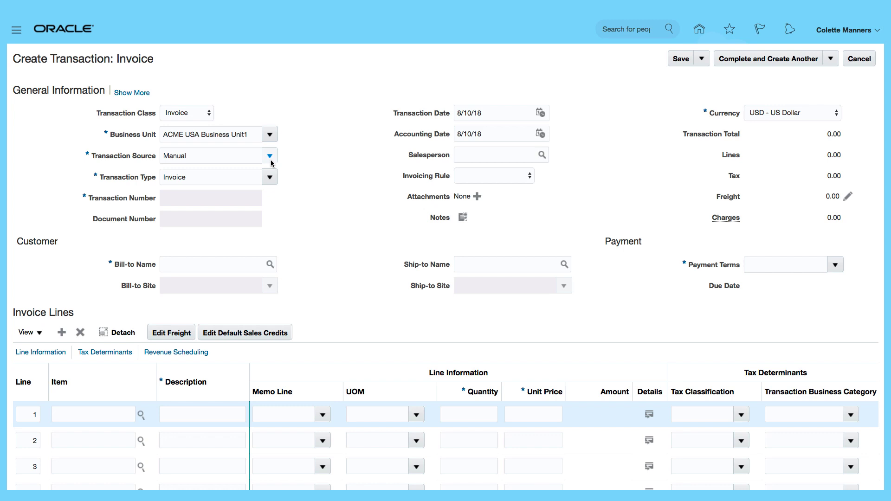
click(268, 179)
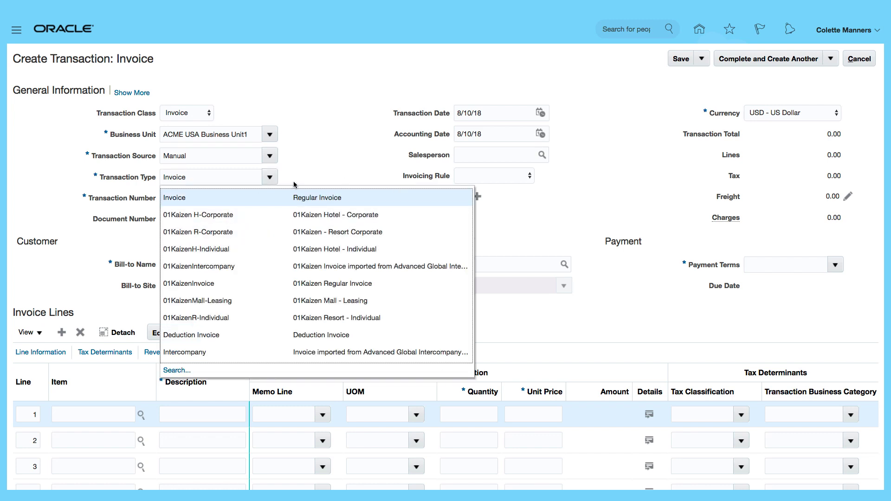
click(260, 197)
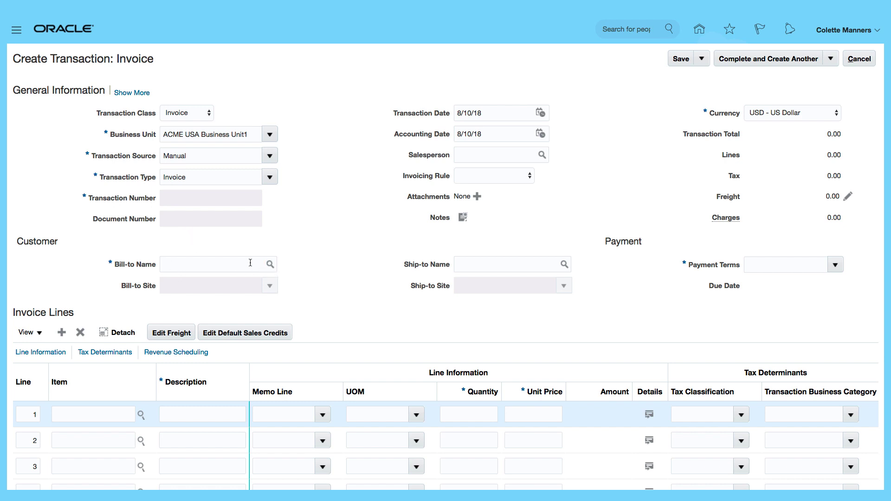
Step: Search 'Computer' in Bill-to Name and choose the Computer Service and Rentals account
click(185, 264)
text(Computer)
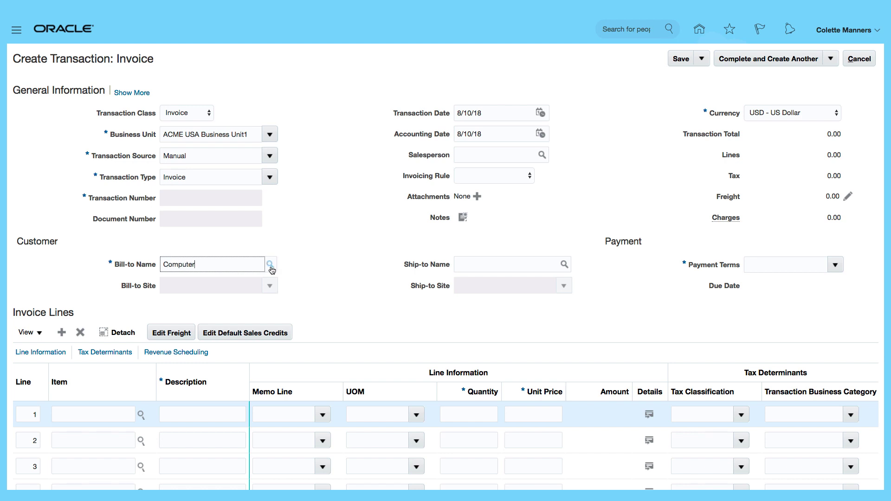
key(Tab)
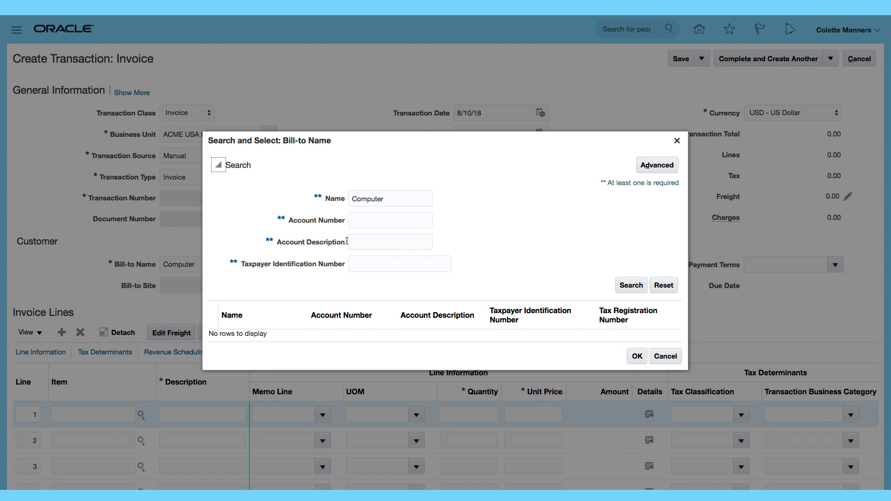
click(639, 286)
click(274, 336)
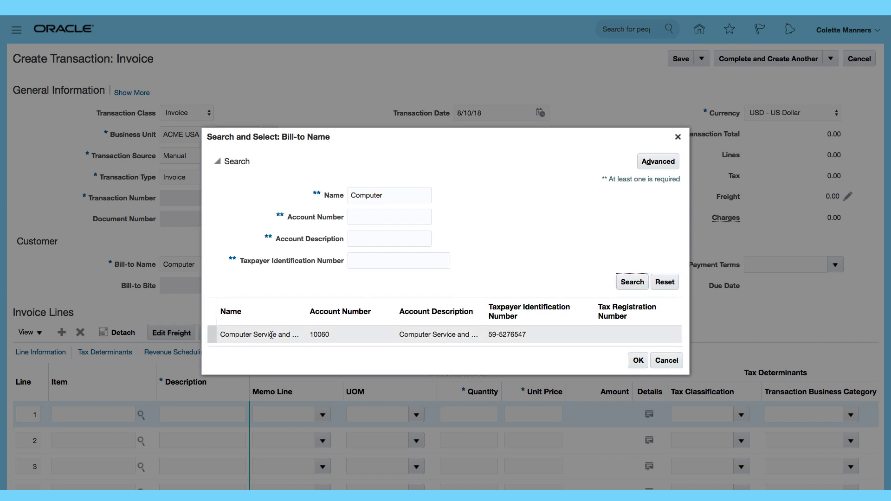
click(638, 361)
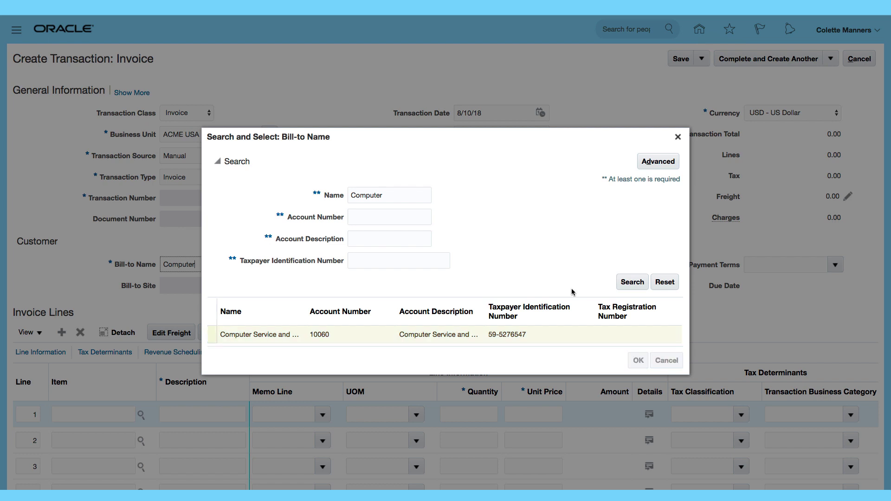
Step: Change the transaction and accounting date months to 7, leaving the invoicing rule unset
click(495, 114)
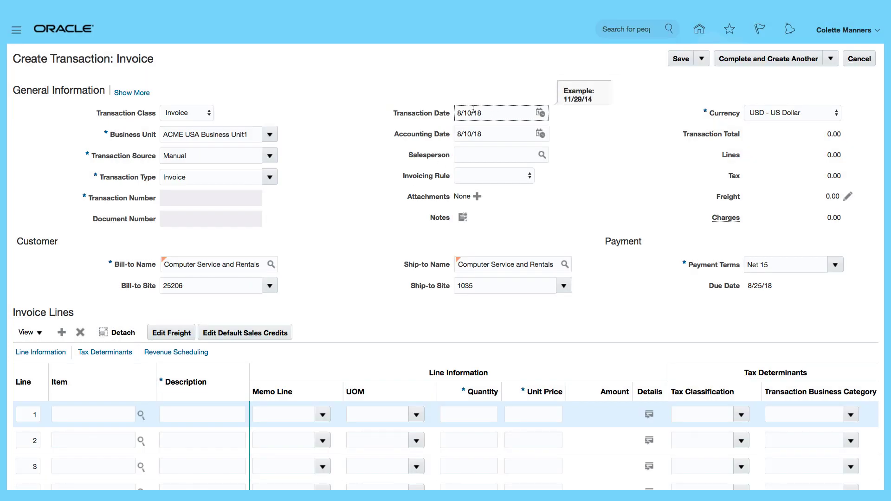
drag(461, 112, 449, 113)
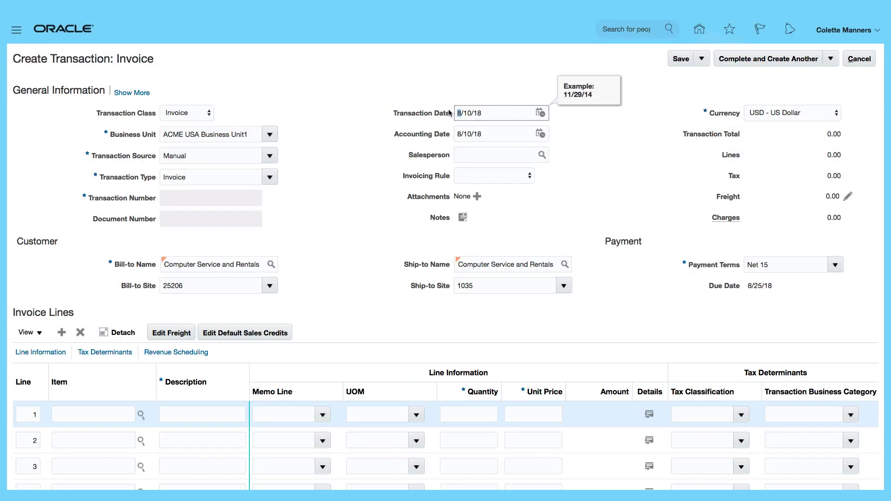
text(7)
click(504, 134)
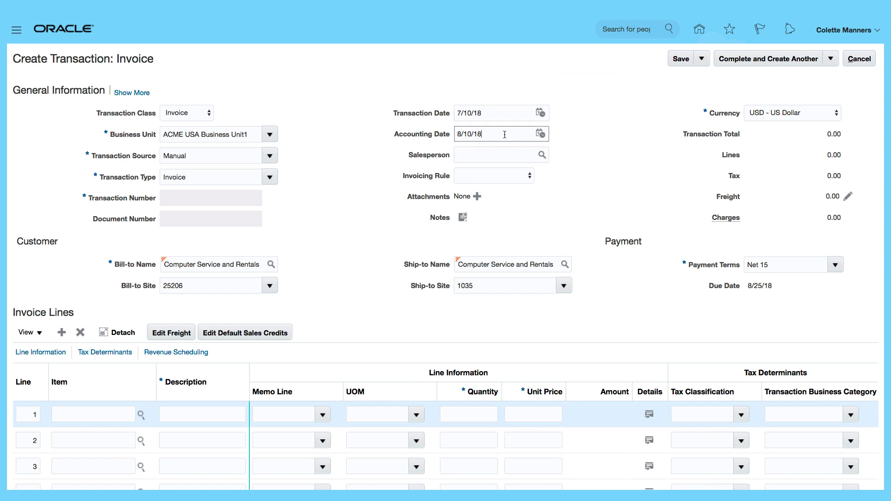
drag(461, 134, 445, 135)
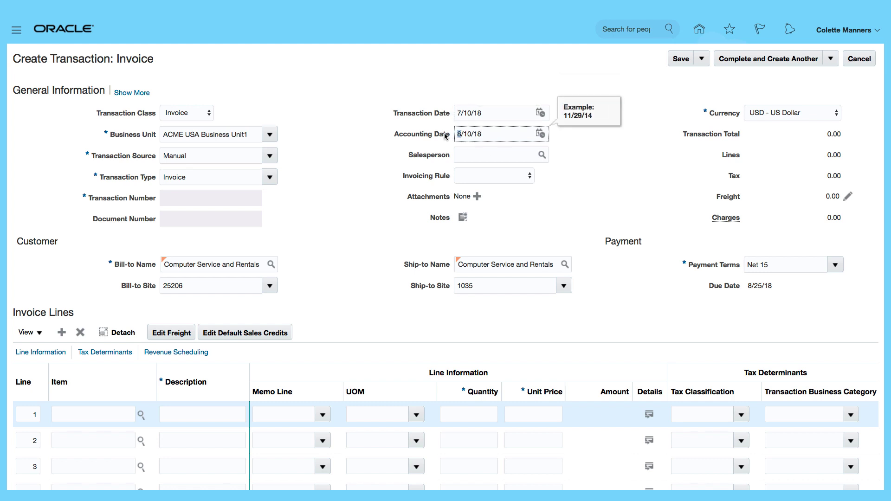
text(7)
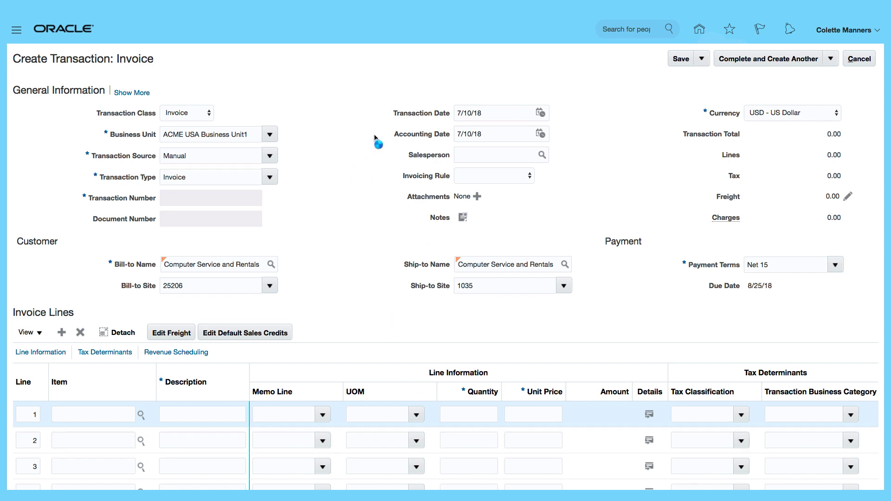
click(499, 182)
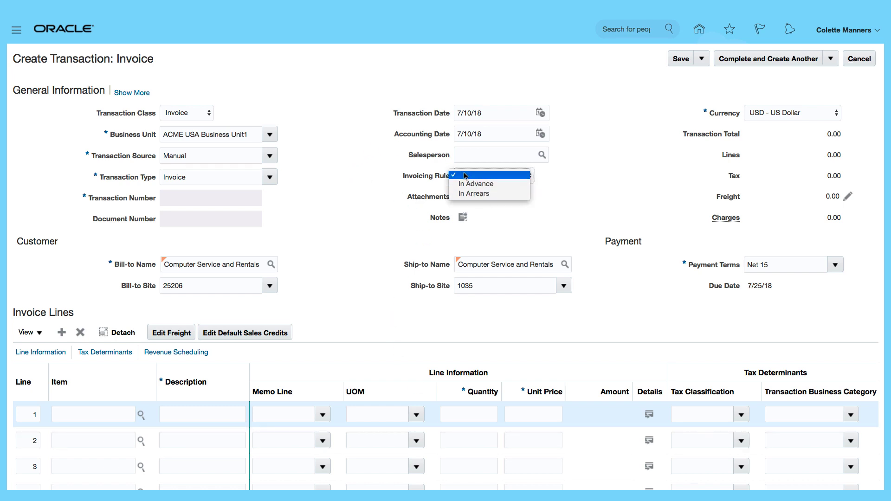
click(438, 165)
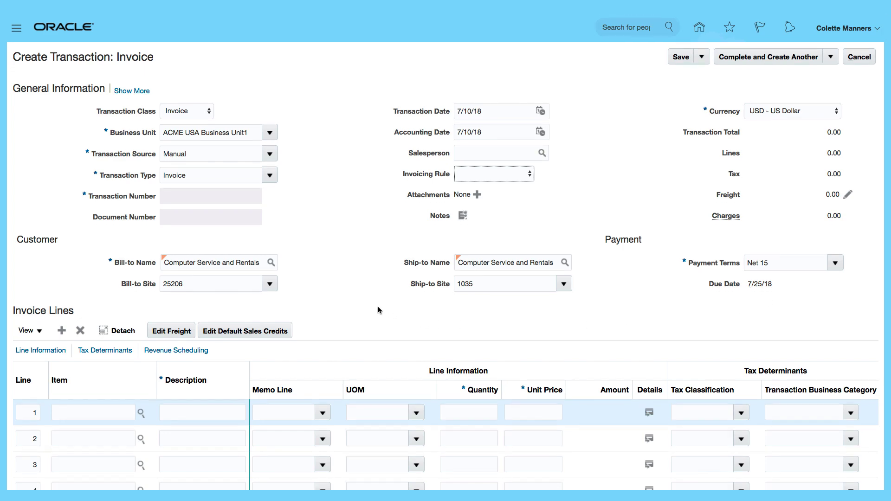
Step: Fill invoice line 1 with Consulting Services, unit Ea, quantity 4, unit price 4,000
scroll(379, 311, down, 5)
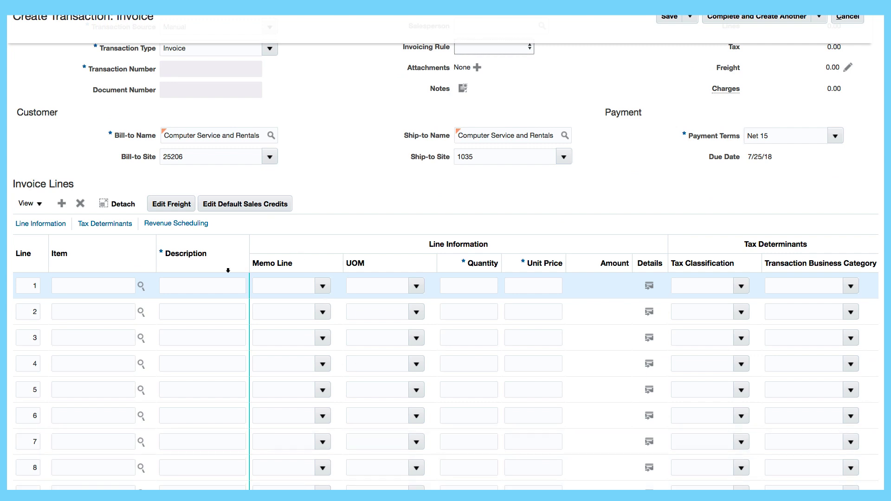
click(178, 284)
text(Consulting Services)
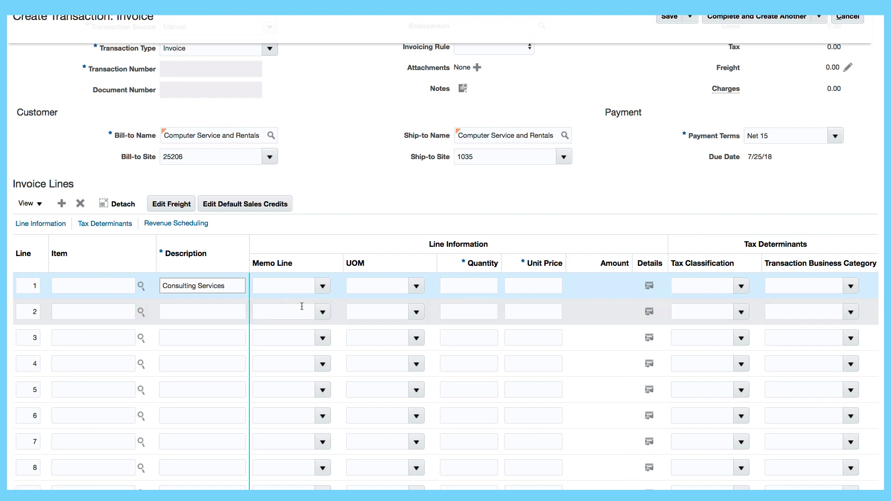
click(337, 285)
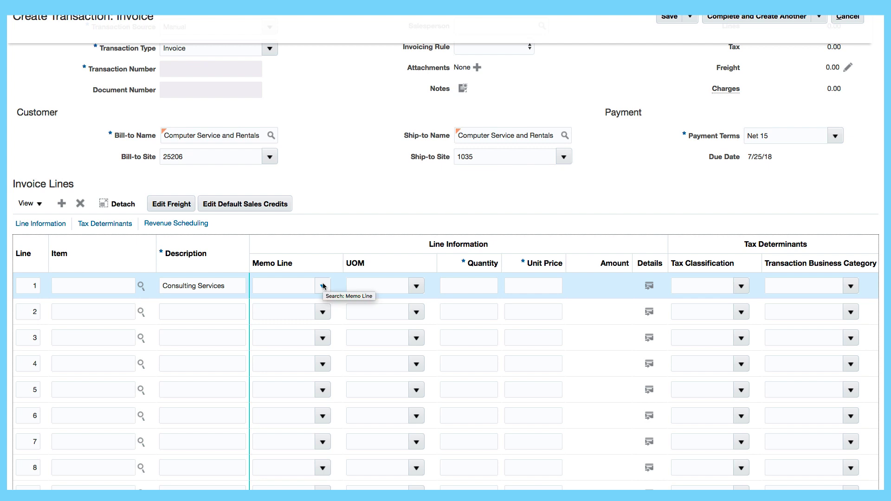
click(416, 286)
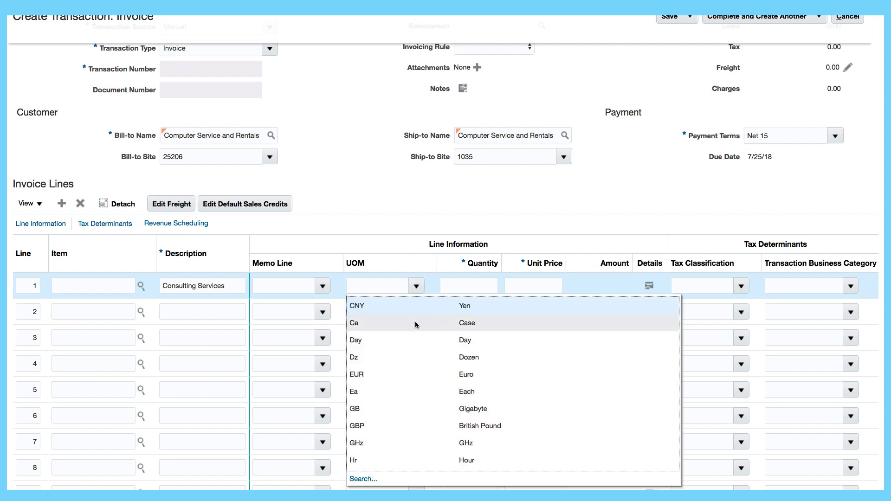
click(389, 393)
click(479, 282)
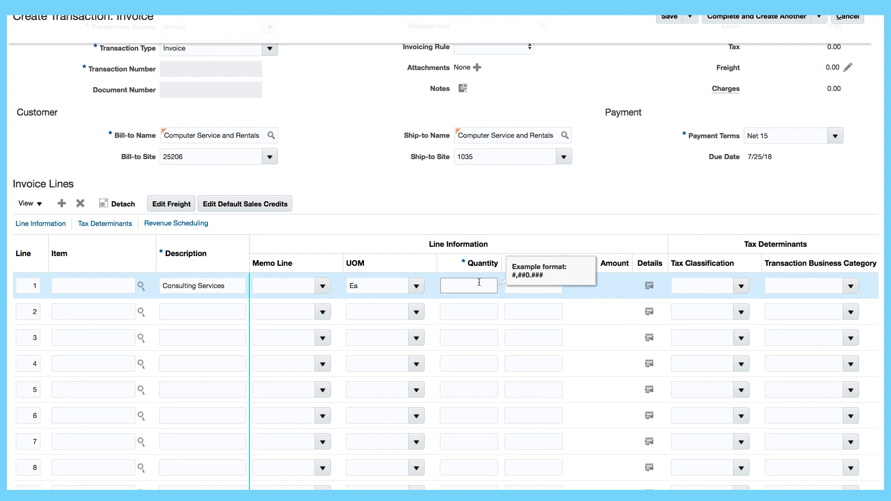
text(4)
click(516, 287)
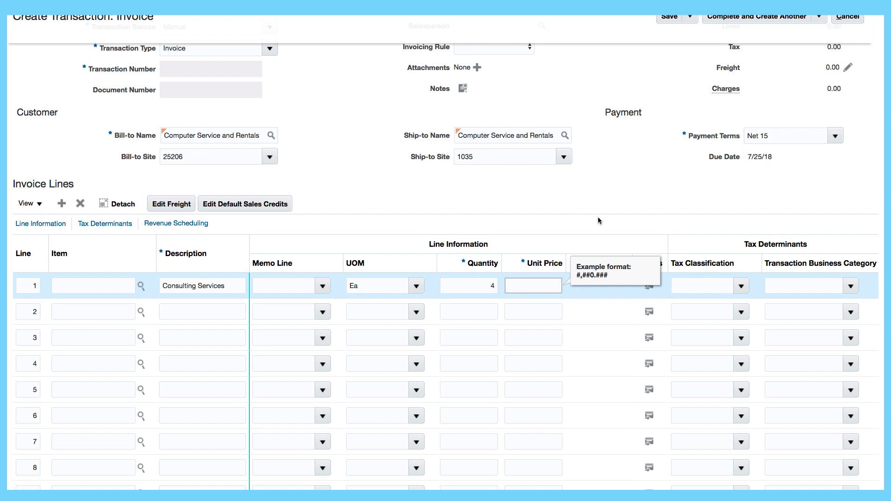
text(4,)
text(000)
click(606, 198)
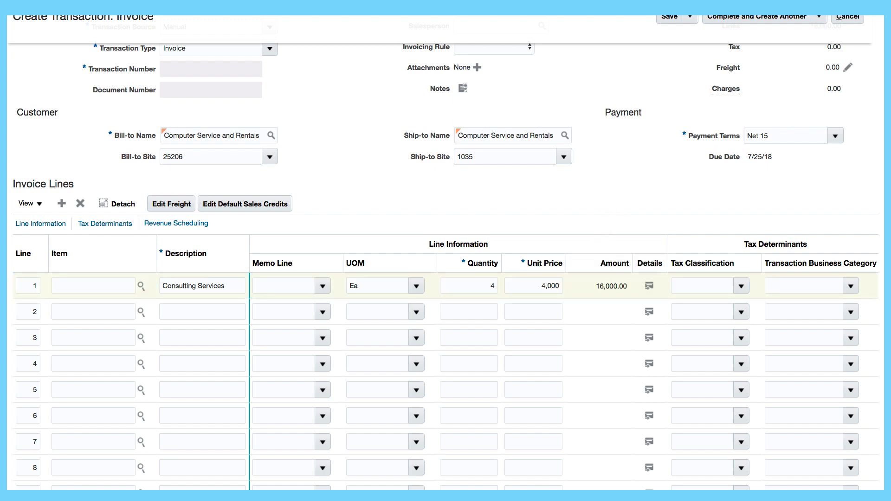
Step: Save the new invoice as transaction 28773
scroll(594, 207, up, 5)
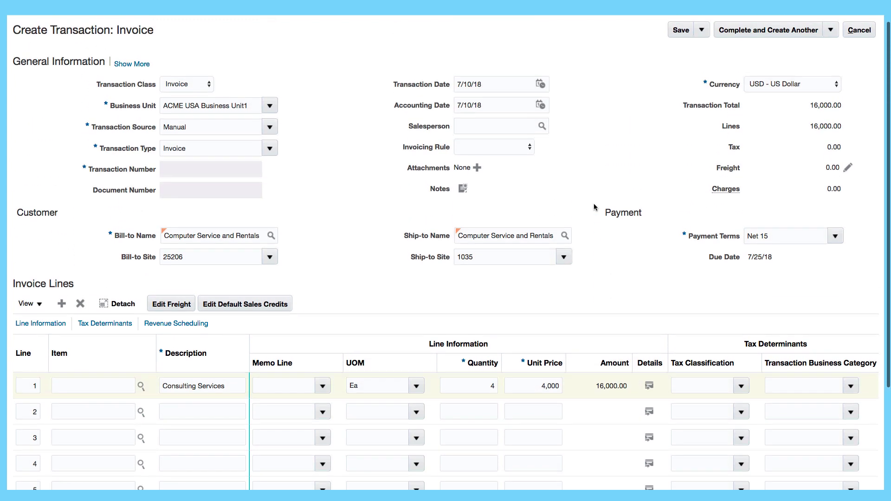
scroll(598, 195, up, 1)
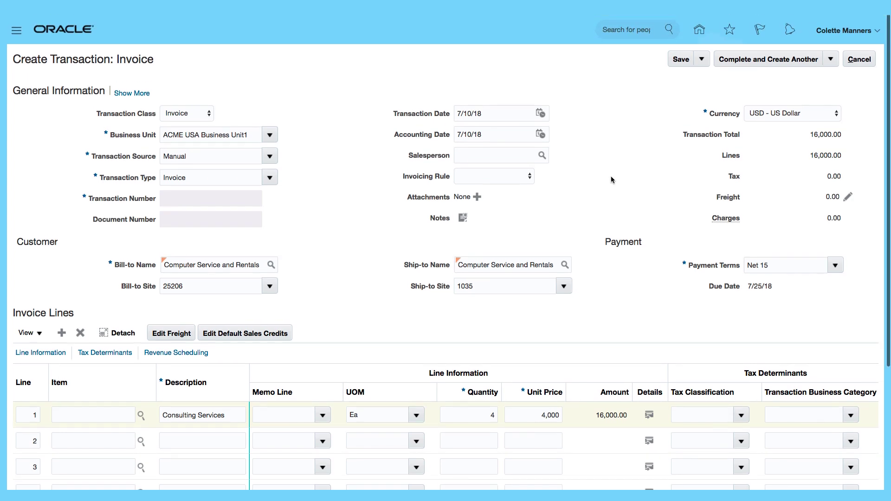
click(679, 61)
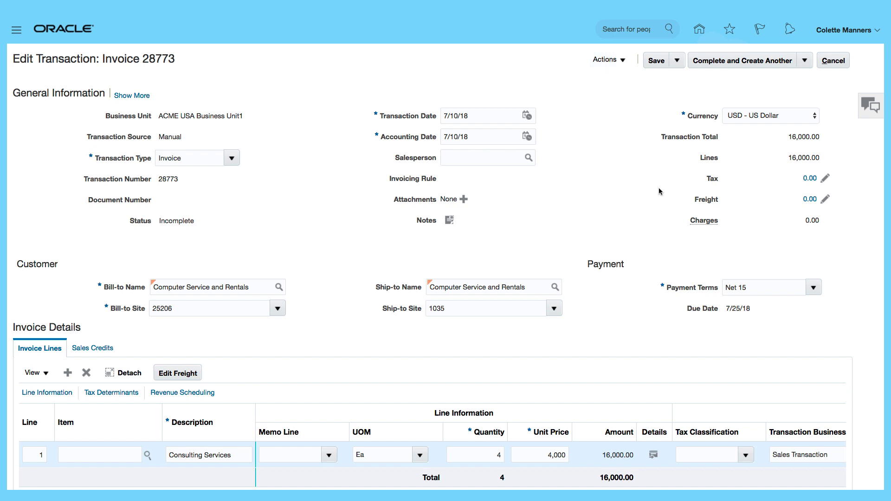
Step: Edit the invoice distributions, accept the save warning, and save the 16,000.00 distributions
click(623, 61)
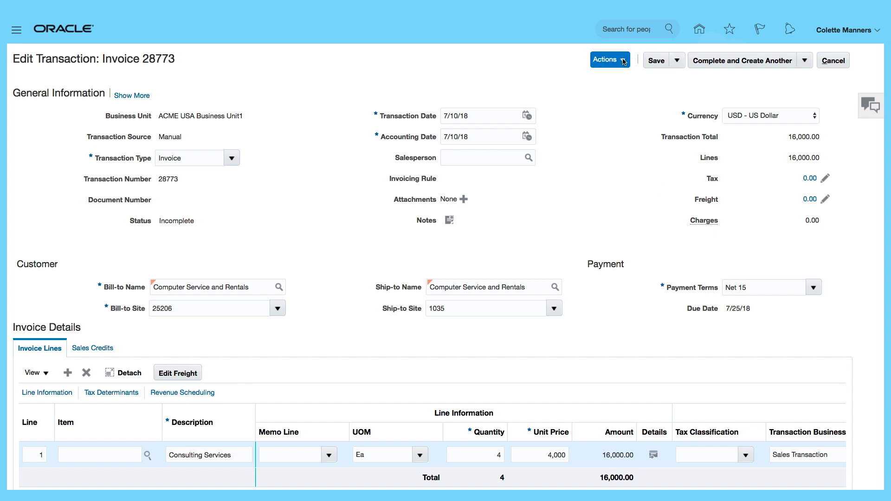
click(622, 77)
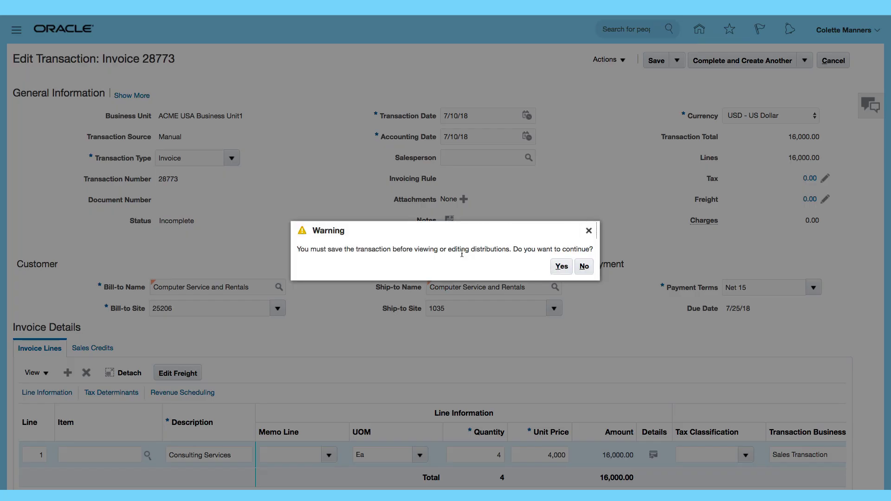
click(561, 266)
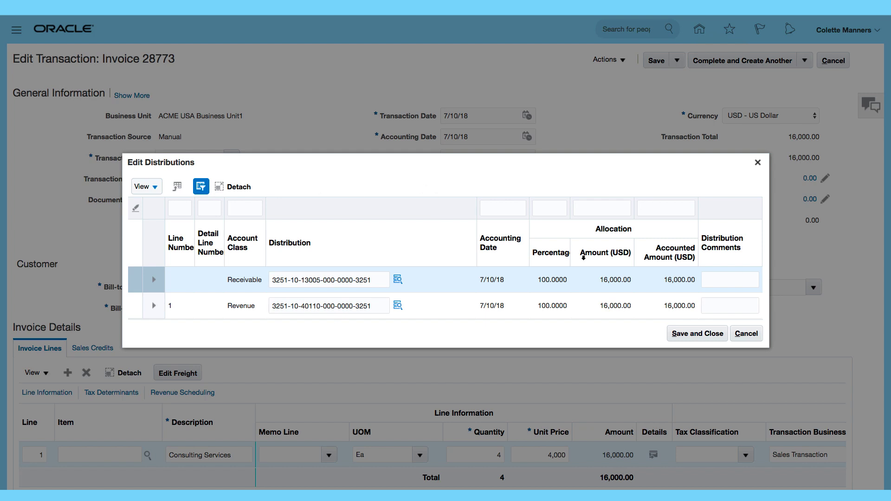
click(697, 334)
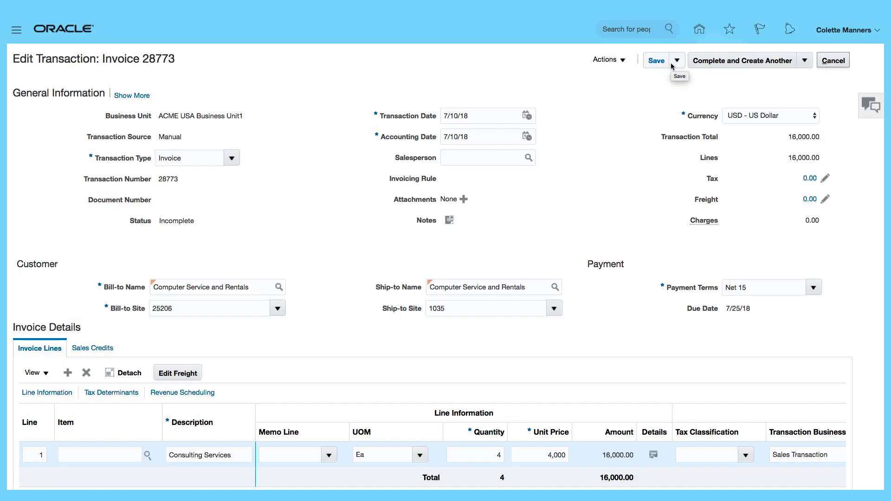
Step: Save and close invoice 28773, then acknowledge the saved confirmation
click(677, 61)
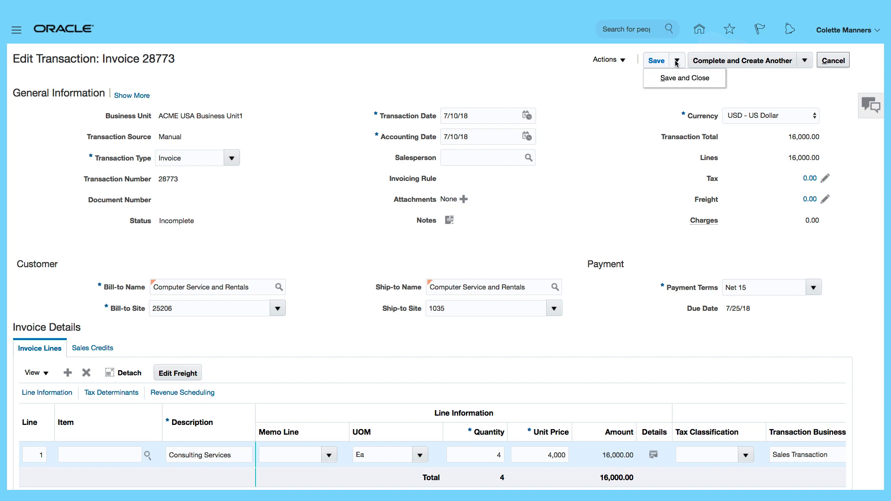
click(679, 84)
click(487, 143)
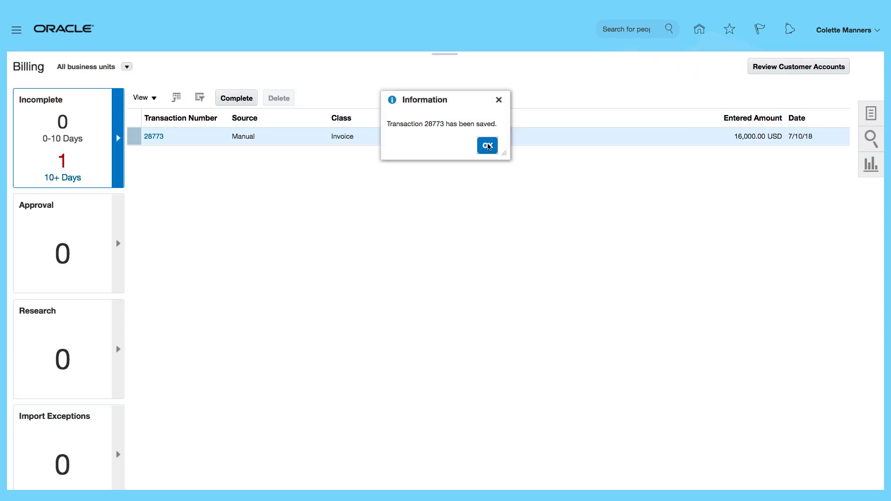